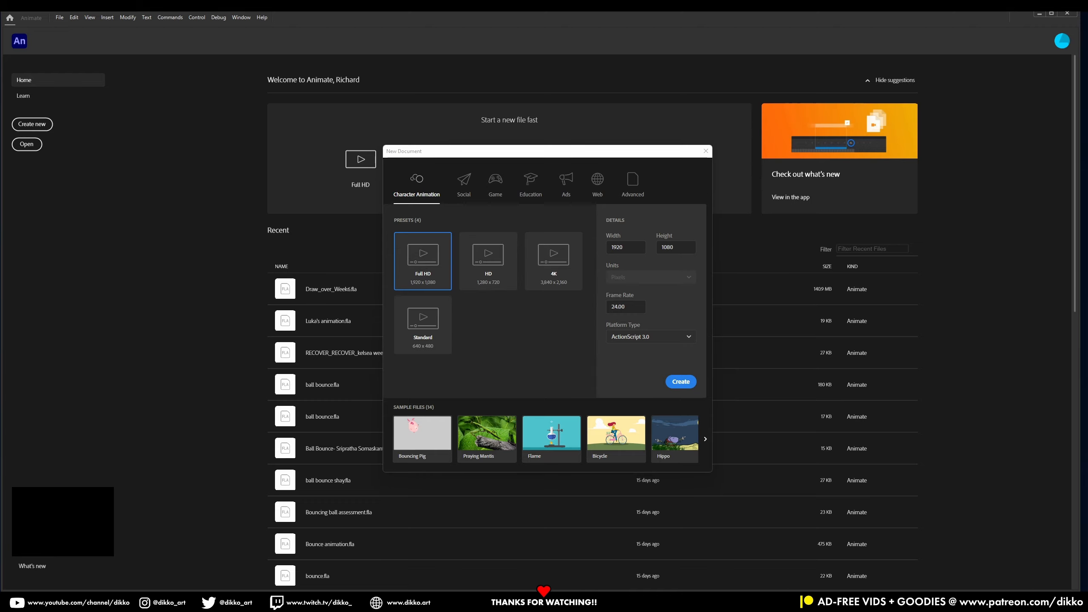
- Create a Full HD 1920 x 1080 document at 24 fps and add four layers to its timeline
click(681, 382)
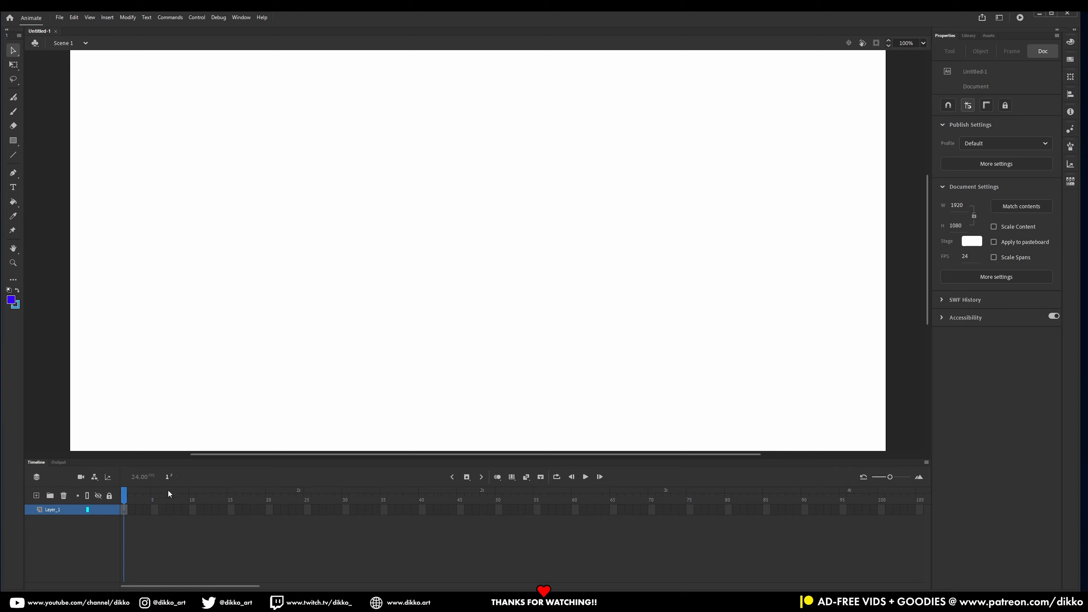
click(37, 497)
click(38, 497)
click(37, 497)
click(37, 496)
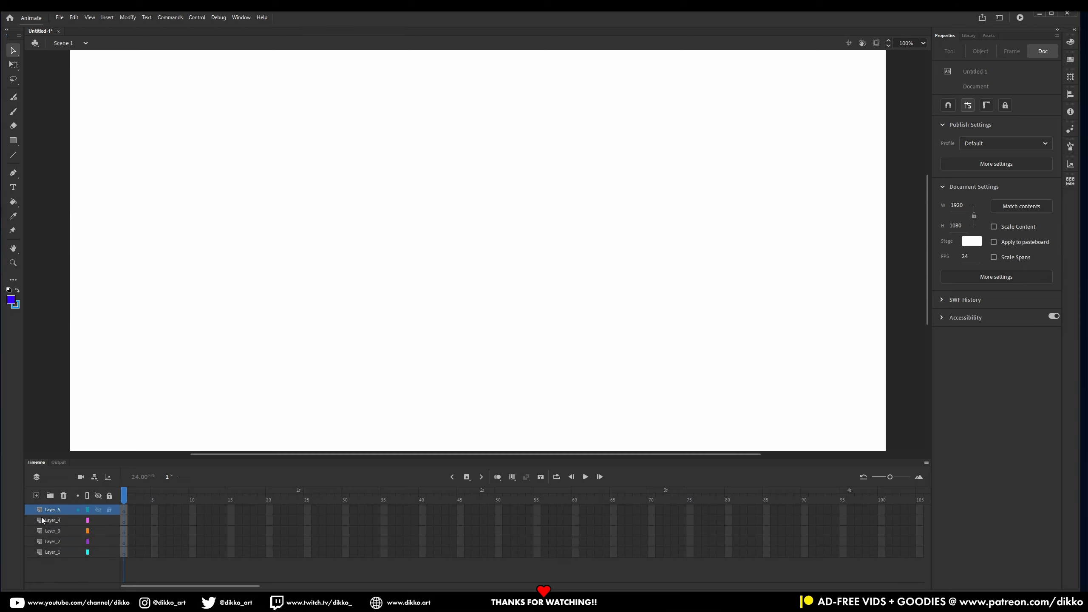
- Rename Layer_1 to "Ground Plane" and accept the adjusted layer name
click(55, 553)
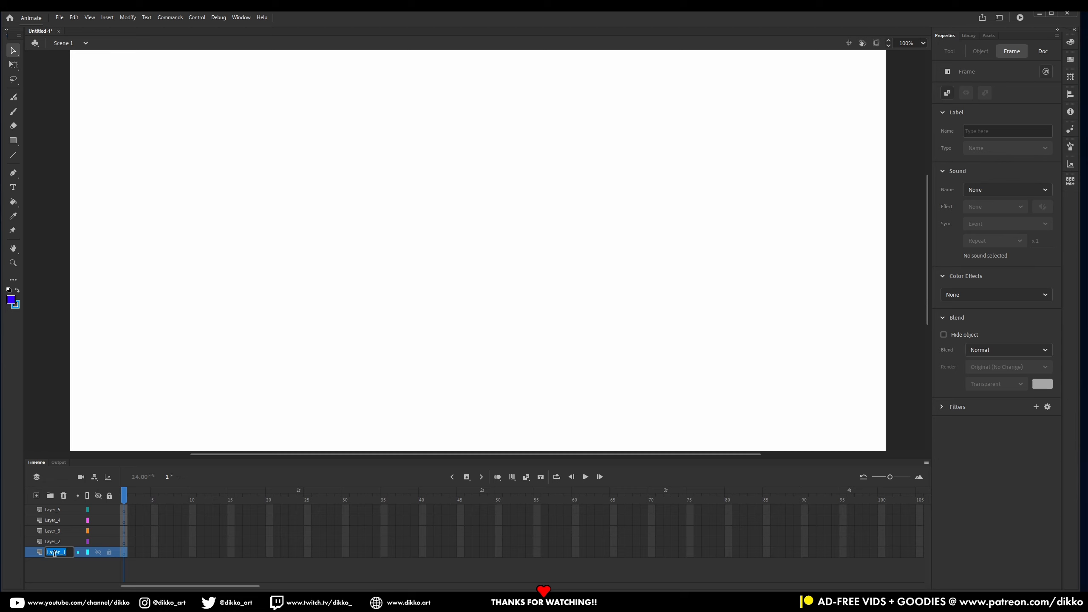
text(Ground)
text( Plane)
key(Return)
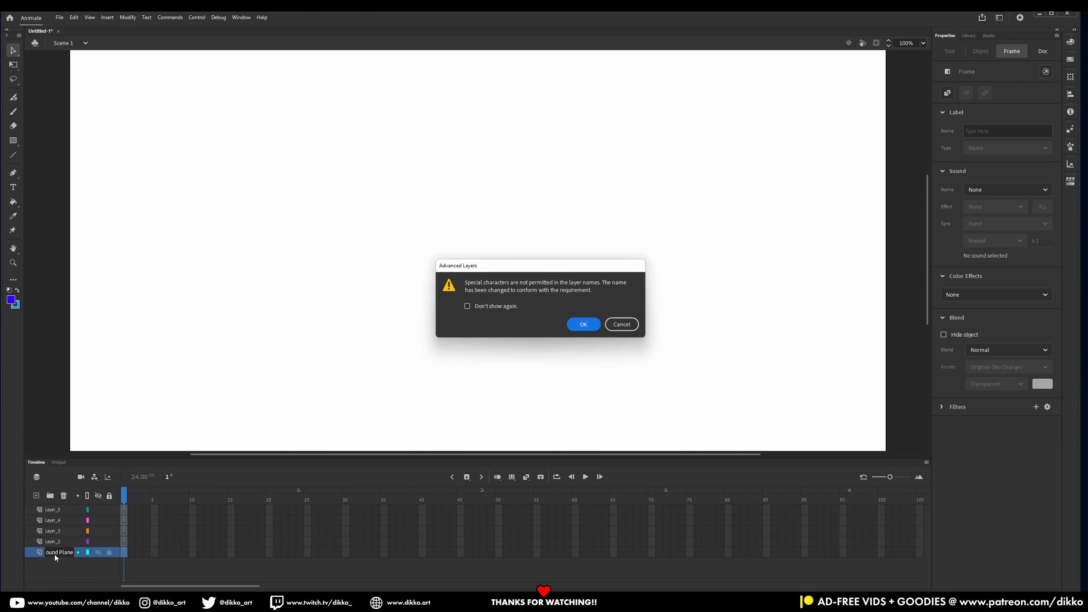
click(585, 326)
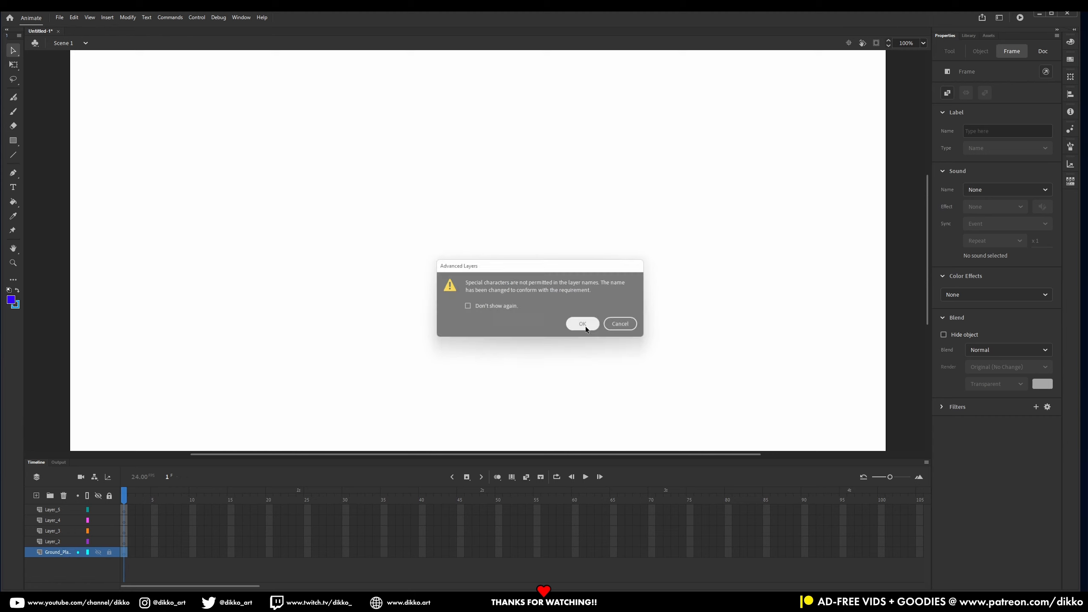
- Rename Layer_2 to Leg_Back and Layer_3 to Leg_Front
double_click(50, 542)
text(Leg)
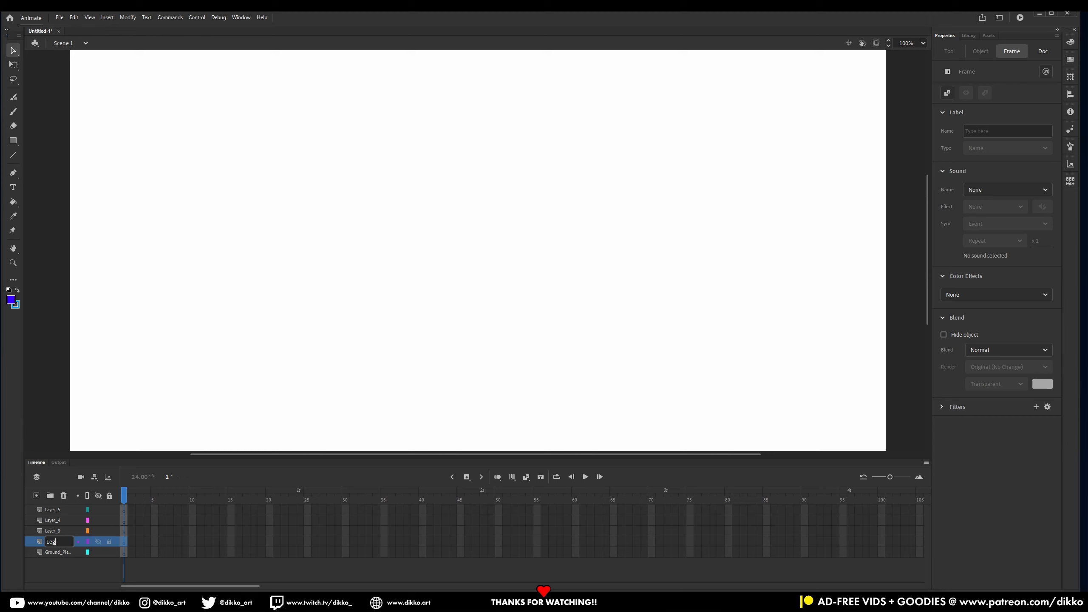
text(_Back)
double_click(55, 531)
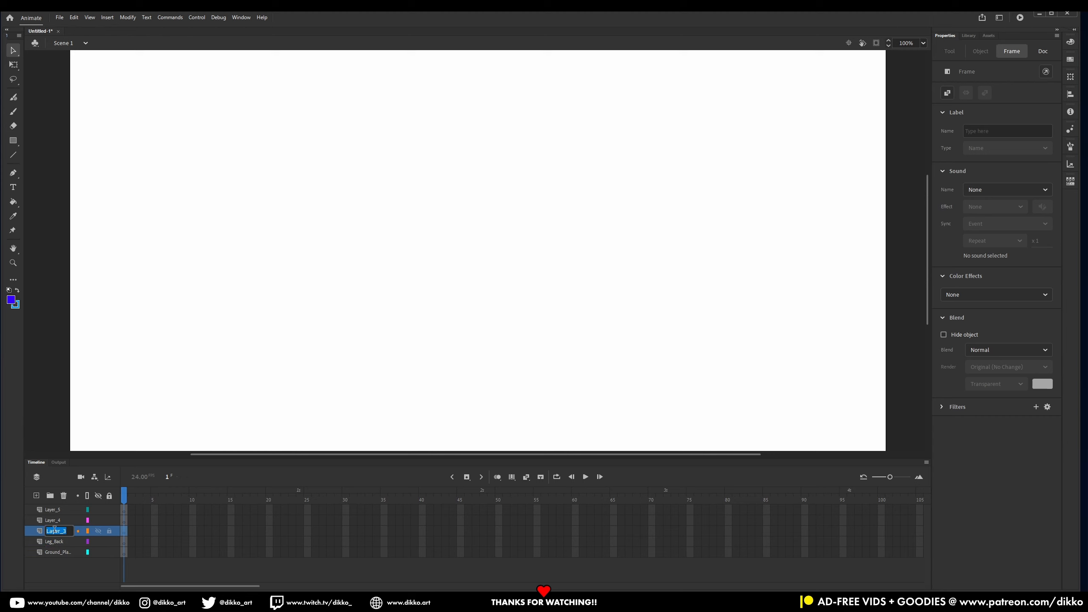
text(Lweg_Front)
key(Return)
- Rename Layer_4 to Arm_Front and Layer_5 to Arm_Back
double_click(60, 520)
text(Arm_Front)
key(Return)
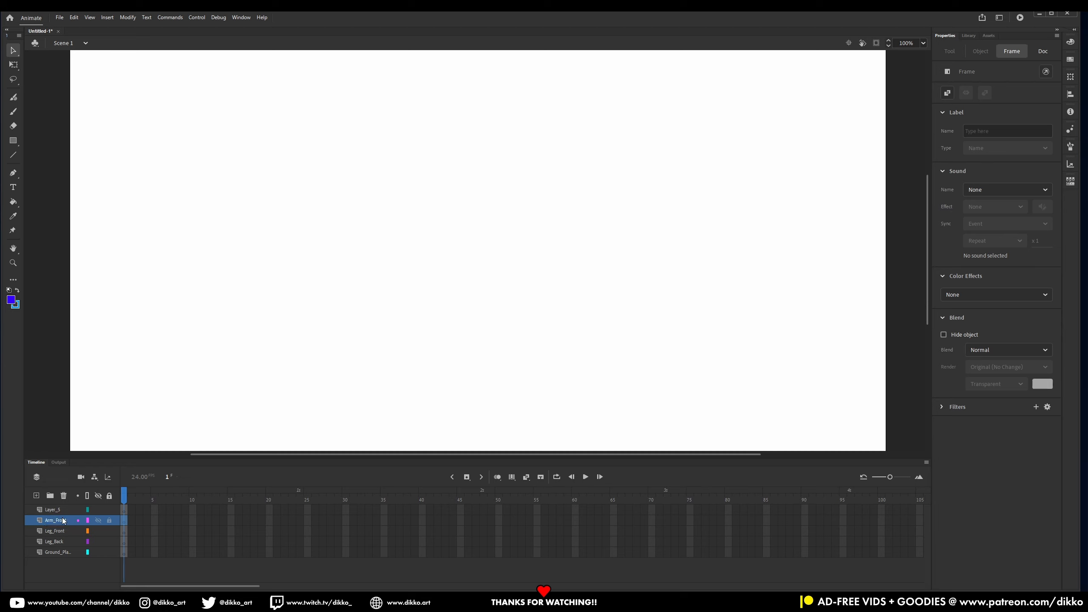
click(55, 510)
double_click(55, 510)
text(Arm_Back)
key(Return)
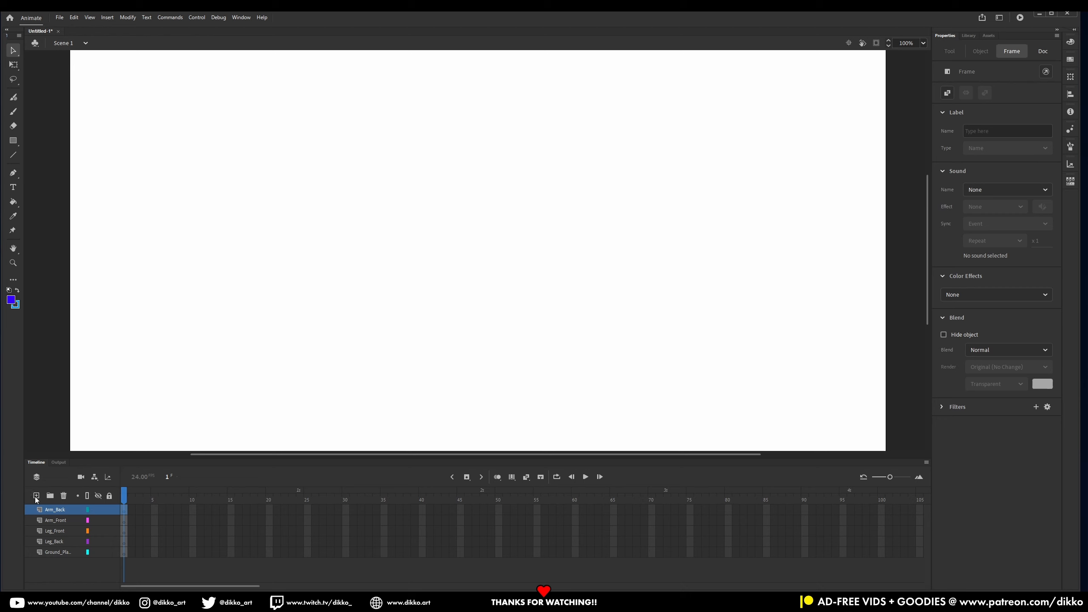
- Add a new layer above Arm_Back and name it Body
click(37, 495)
double_click(57, 513)
text(Body)
- Move the Arm_Front and Leg_Front layers together above the Body layer
click(44, 531)
shift+click(59, 542)
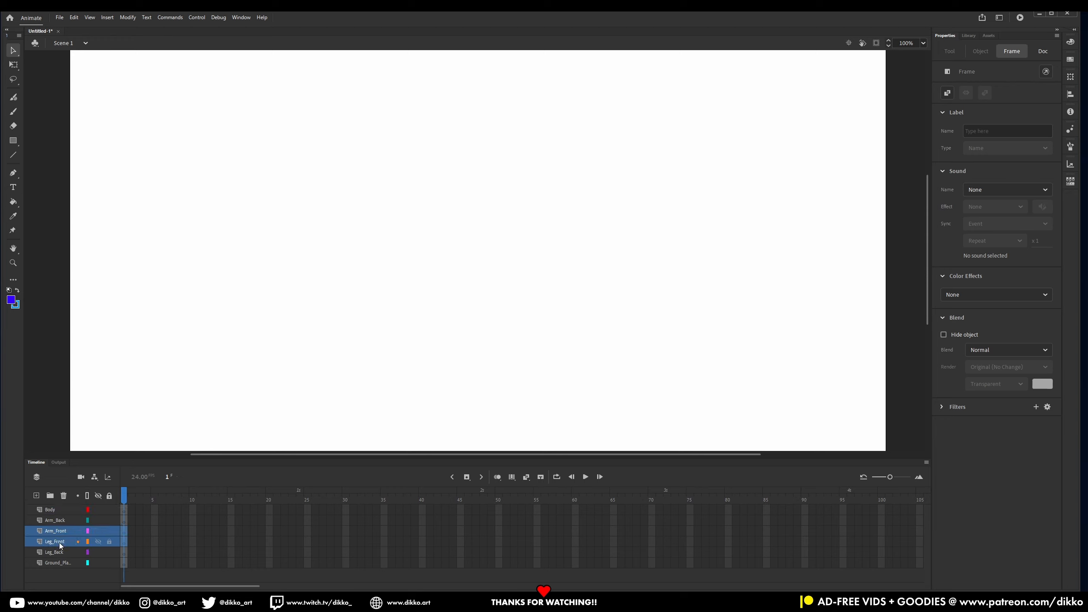
drag(53, 531, 59, 509)
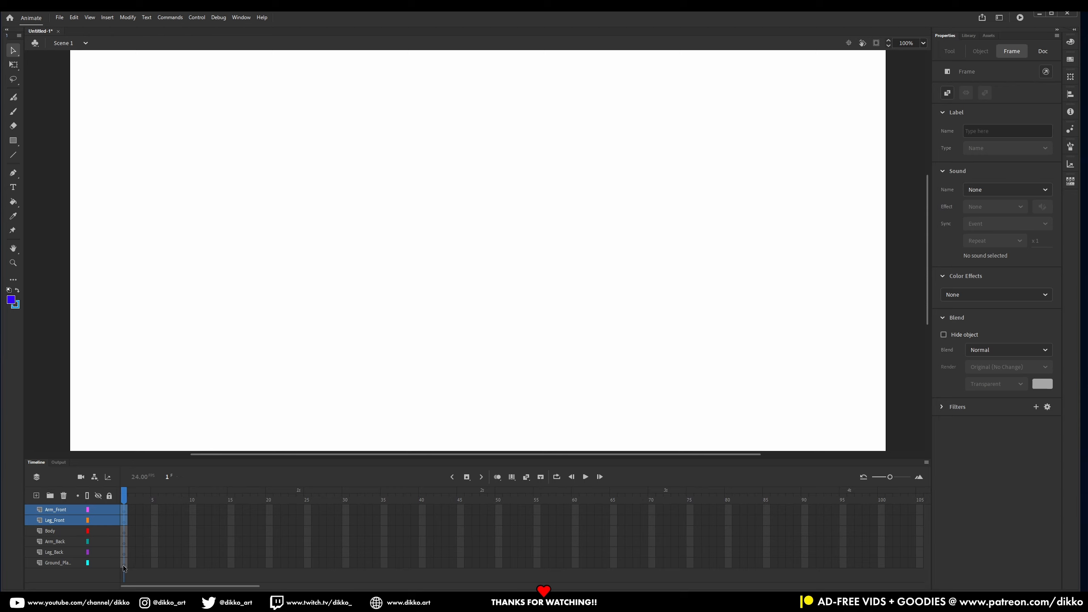
- Extend all six layers, from Arm_Front down to the ground plane, with frames up to frame 20
click(56, 565)
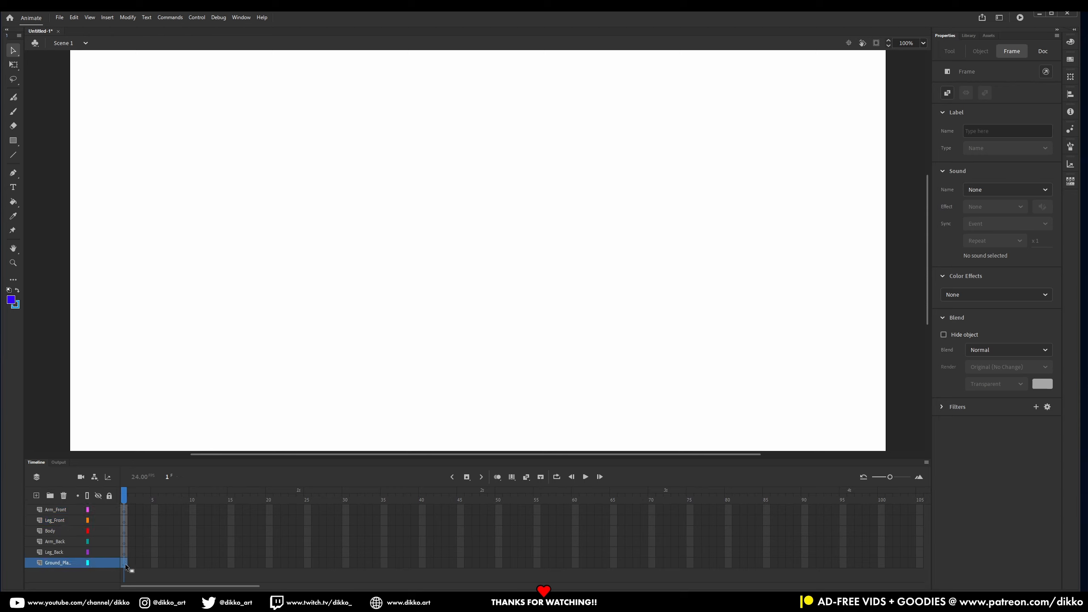
click(56, 511)
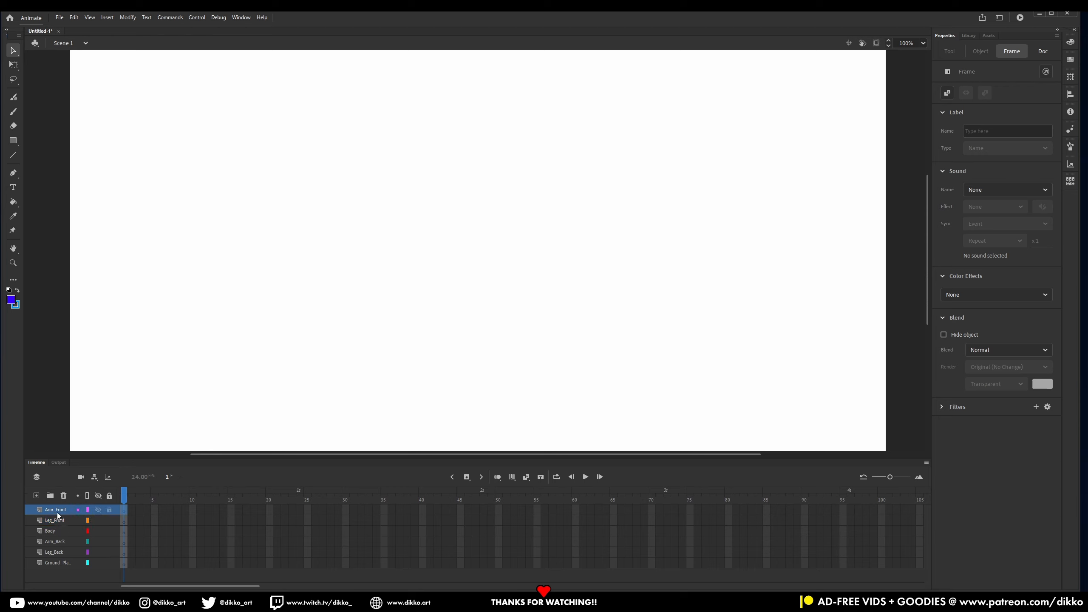
shift+click(56, 562)
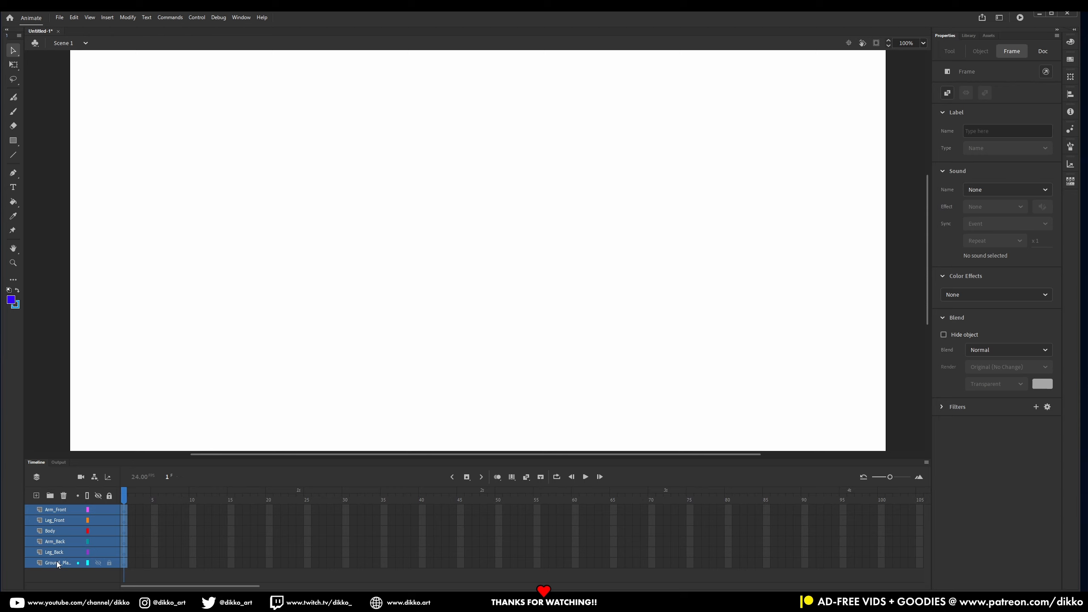
key(F5)
key(F5)
key(F5)
key(F5)
key(F5)
key(F5)
key(F5)
key(F5)
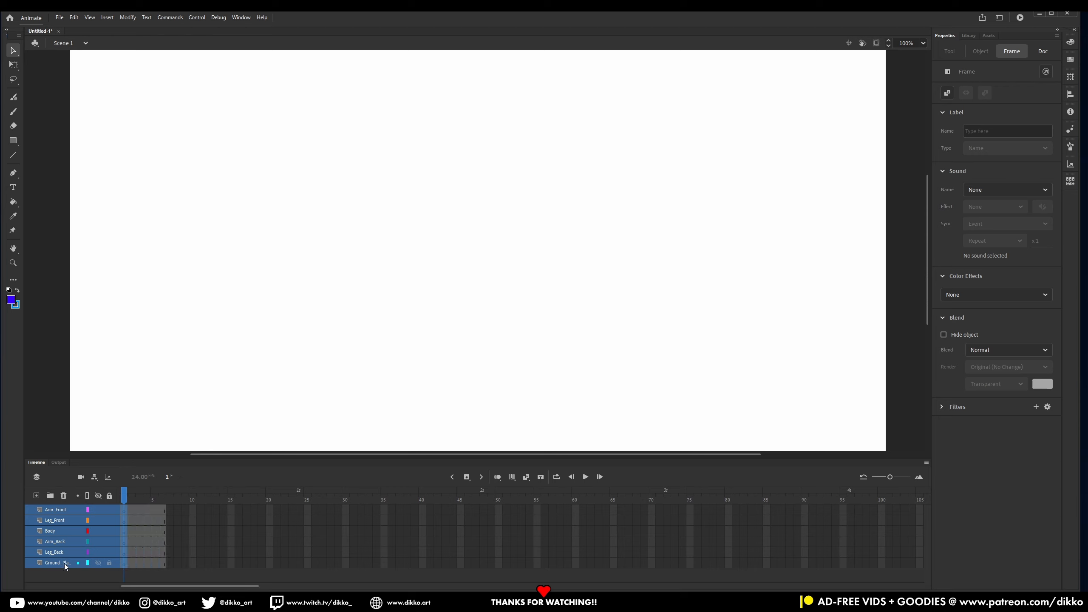
key(F5)
key(F5)
key(F5)
key(F5)
key(F5)
key(F5)
key(F5)
key(F5)
key(F5)
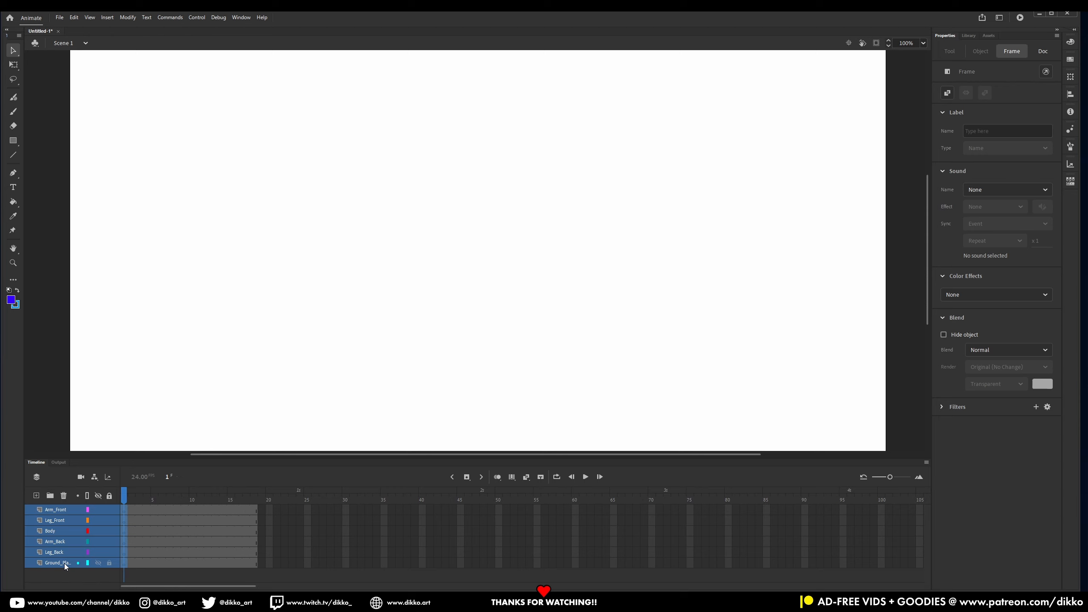
key(F5)
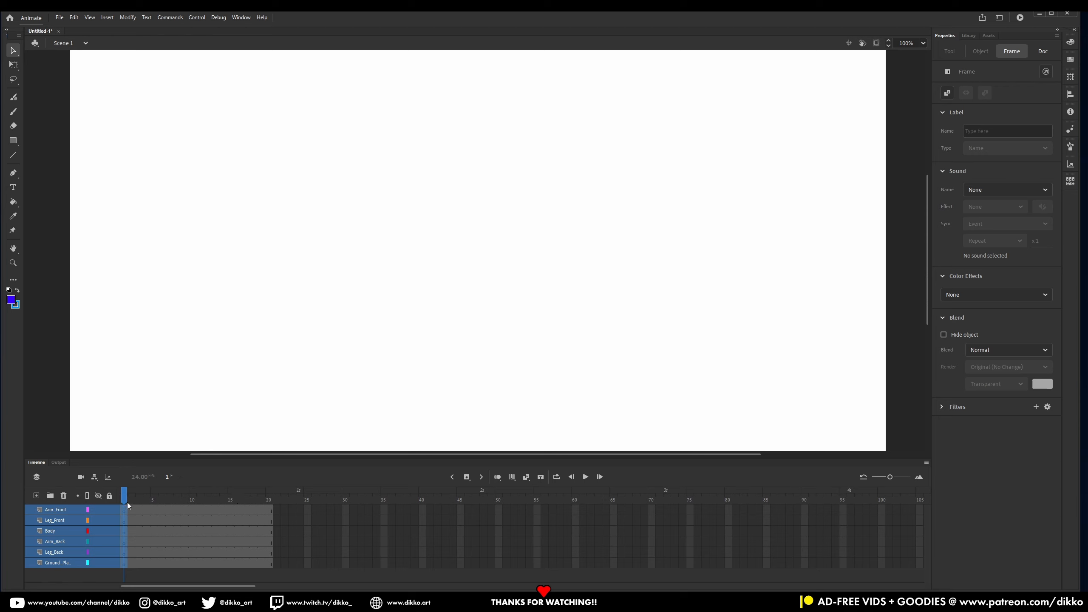
- Insert keyframes on all six layers at frames 3 and 5
mouse_move(126, 502)
mouse_down()
mouse_move(138, 504)
mouse_move(155, 563)
mouse_move(138, 569)
mouse_move(141, 509)
mouse_up()
click(137, 510)
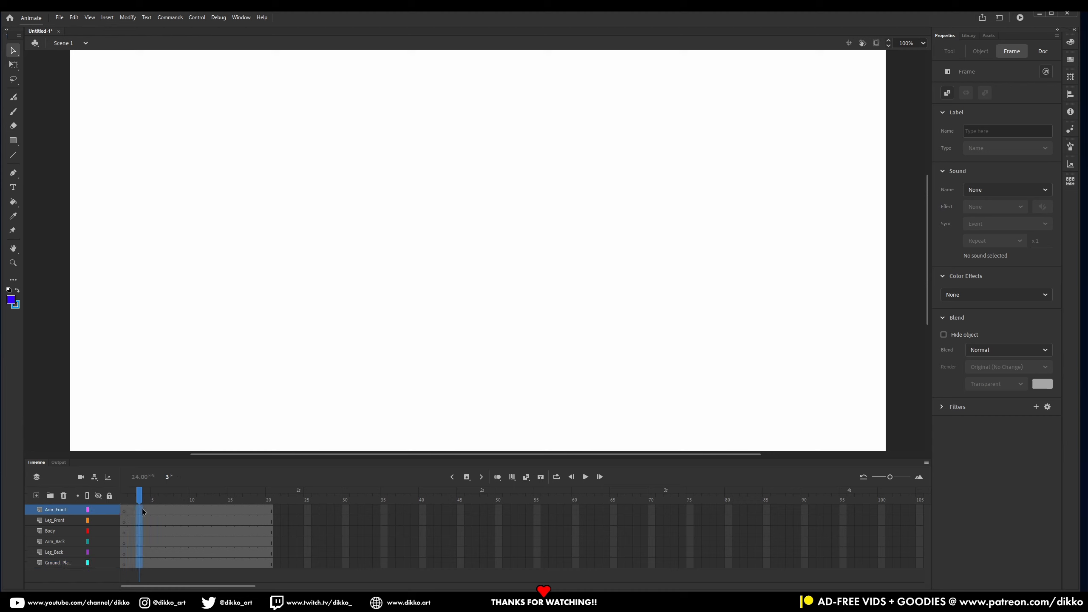
key(F6)
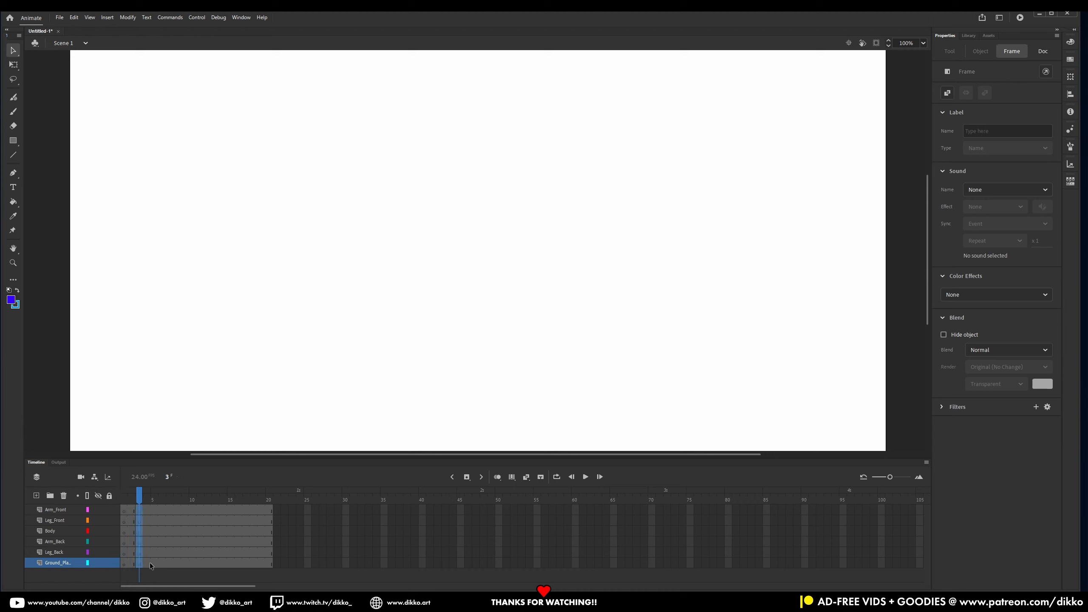
key(period)
key(period)
click(155, 562)
shift+click(157, 509)
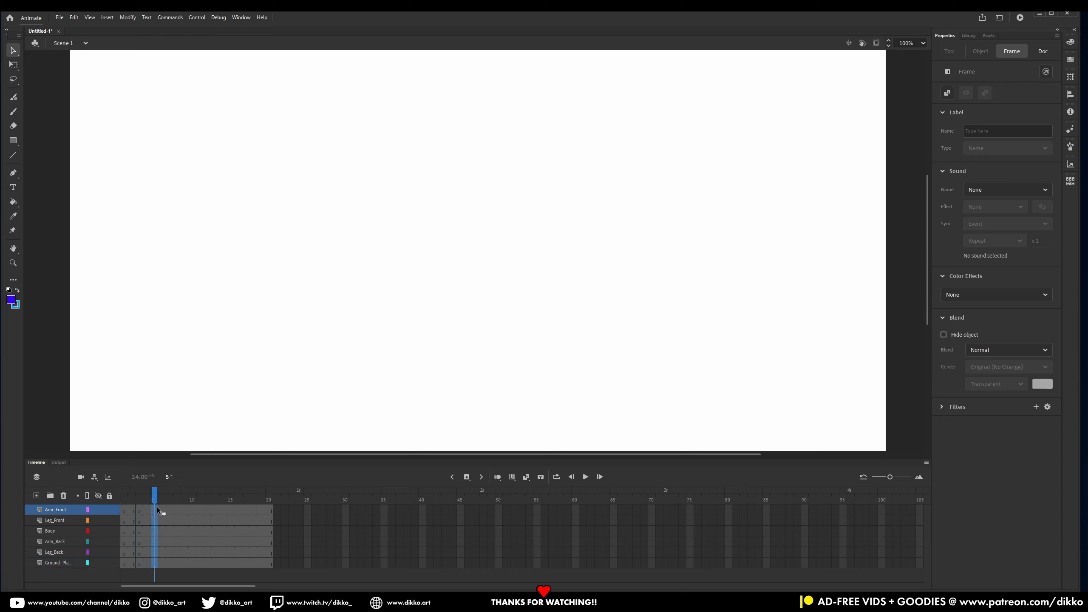
key(F6)
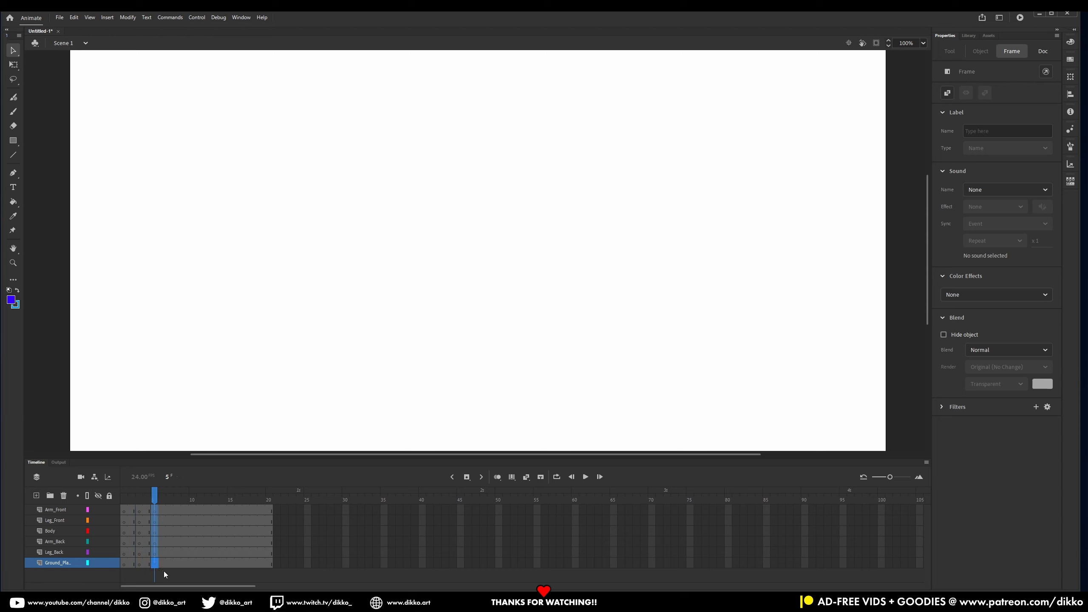
- Insert blank keyframes on all six layers at frames 7 and 9
key(comma)
key(period)
key(period)
key(period)
click(173, 564)
shift+click(170, 510)
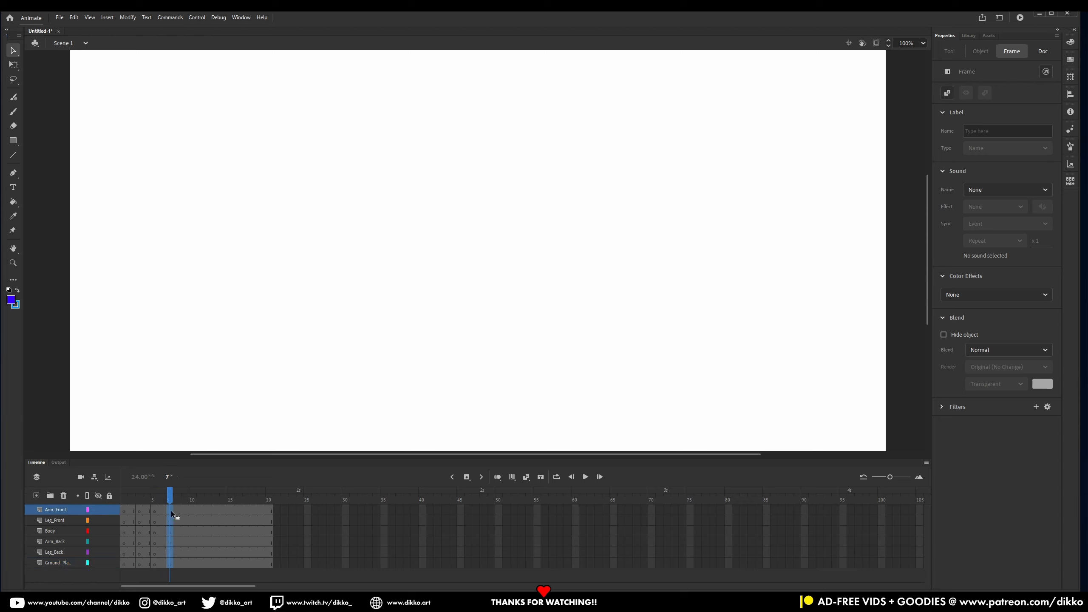
key(F7)
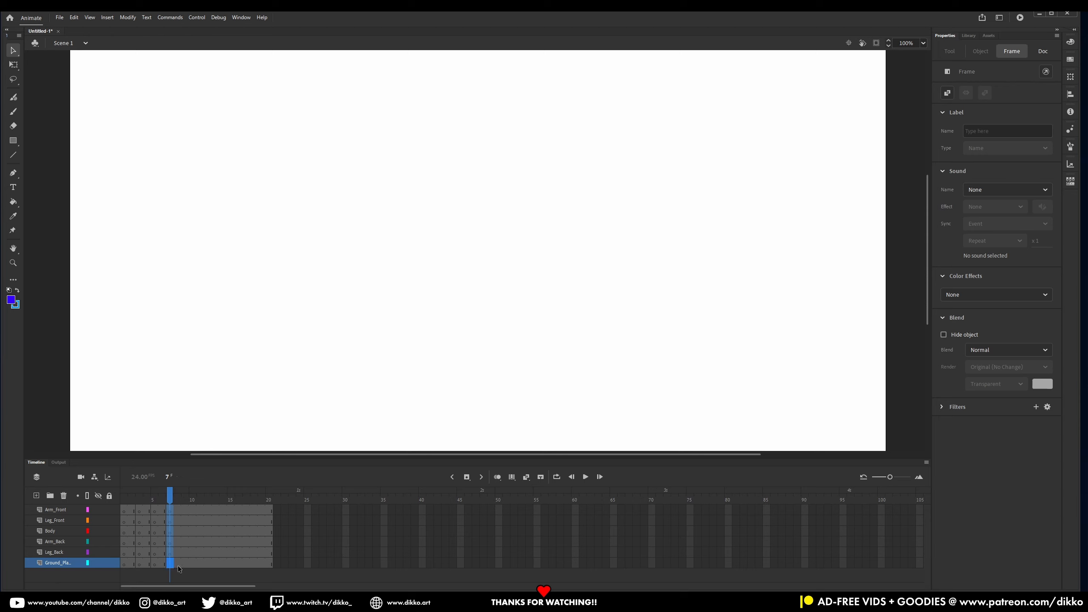
shift+click(169, 511)
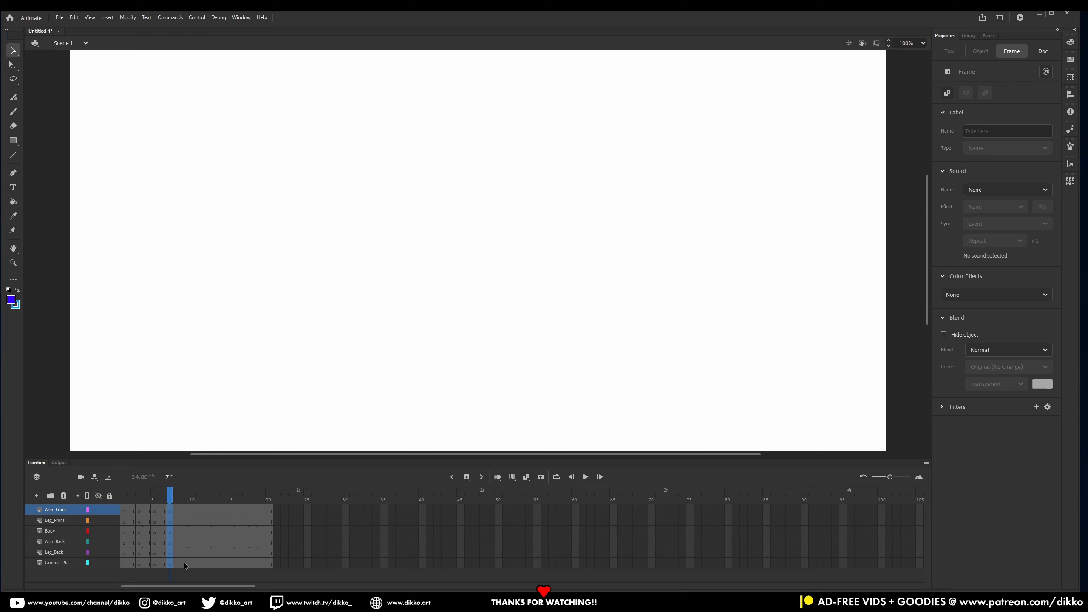
click(185, 563)
shift+click(184, 508)
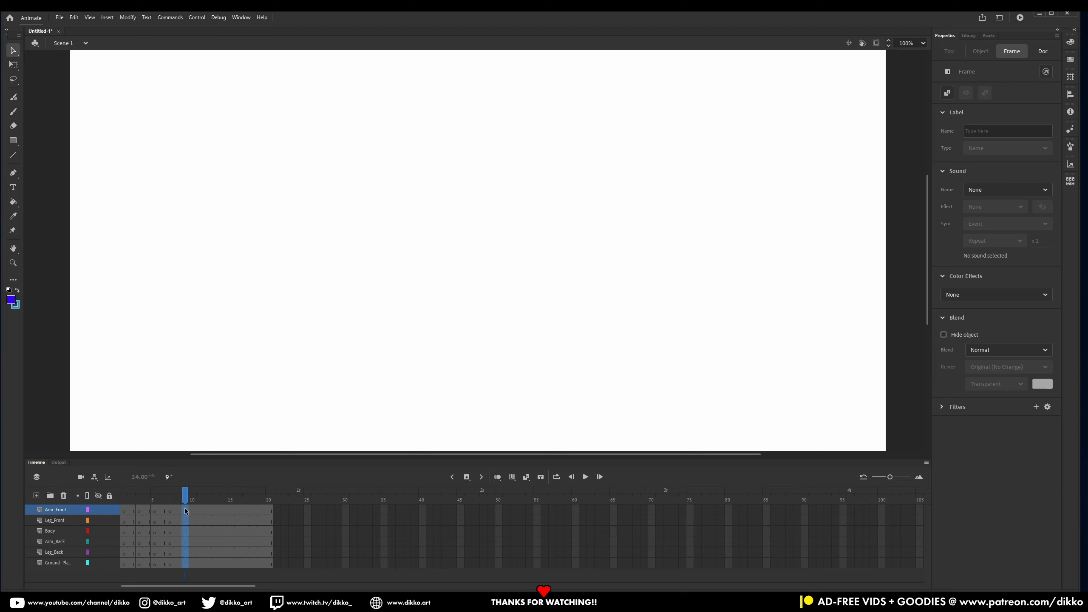
key(F7)
- Insert blank keyframes on all six layers at frames 11 and 13
click(199, 565)
shift+click(201, 508)
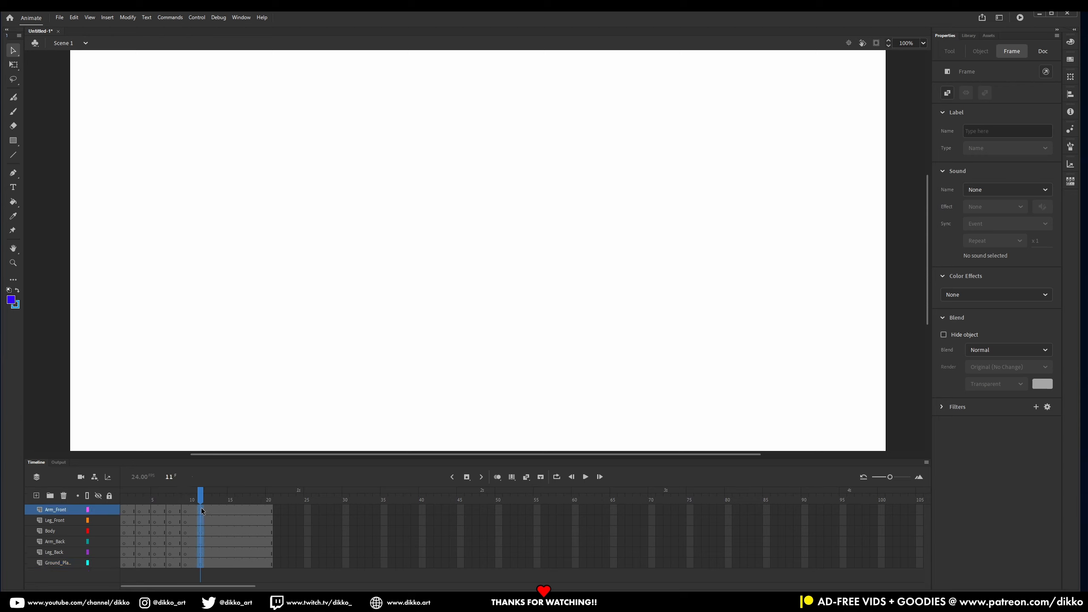
key(F7)
click(214, 565)
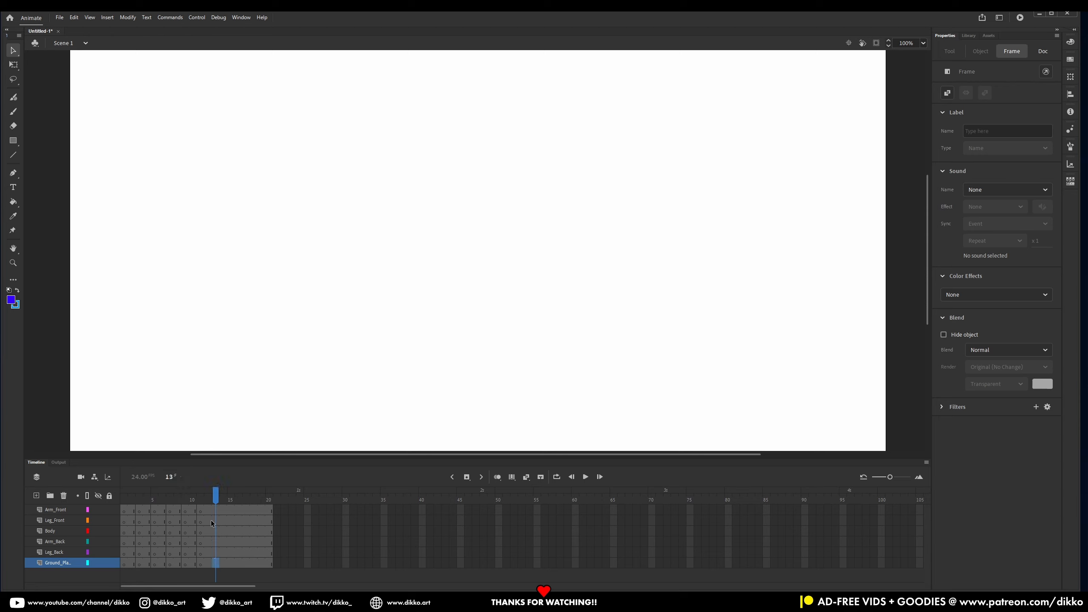
shift+click(215, 508)
key(F7)
- Insert blank keyframes on all six layers at frames 15 and 17
click(231, 565)
shift+click(230, 509)
key(F7)
click(246, 564)
shift+click(246, 509)
key(F7)
shift+click(246, 512)
click(246, 563)
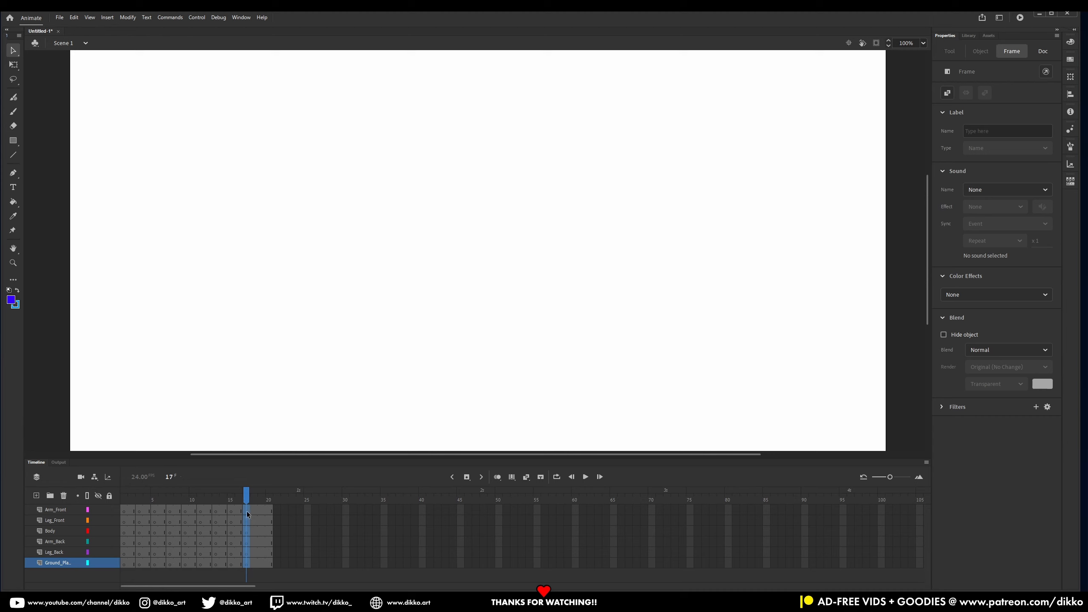